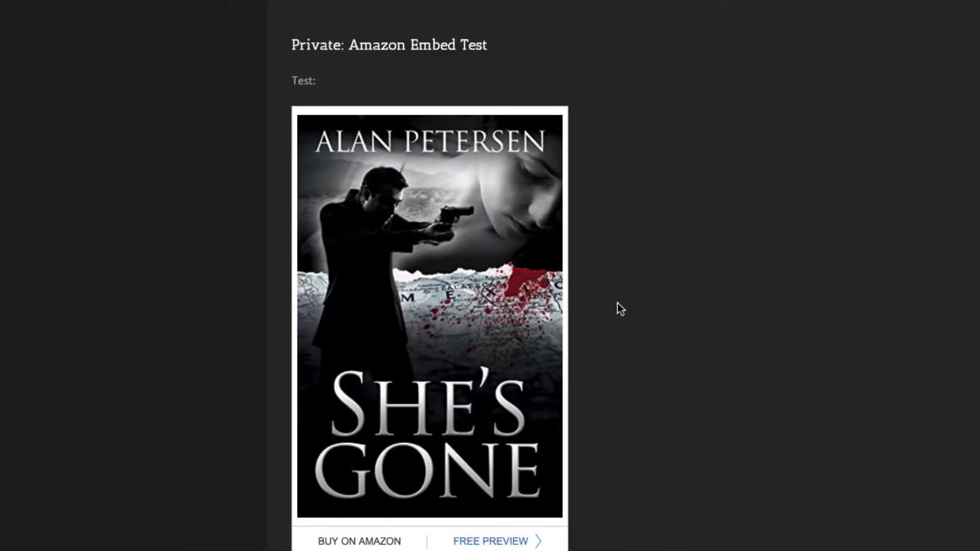
Open the site's free preview of She's Gone, page to chapter 1 Thirty Days, then go to its Amazon page.
{"action": "scroll", "coordinate": [617, 302], "scroll_direction": "down", "scroll_amount": 1}
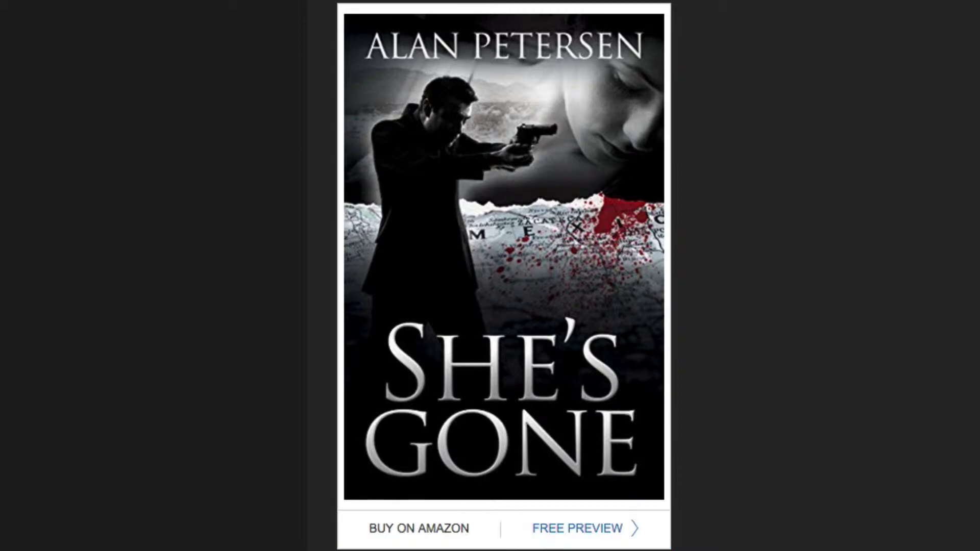
{"action": "left_click", "coordinate": [566, 534]}
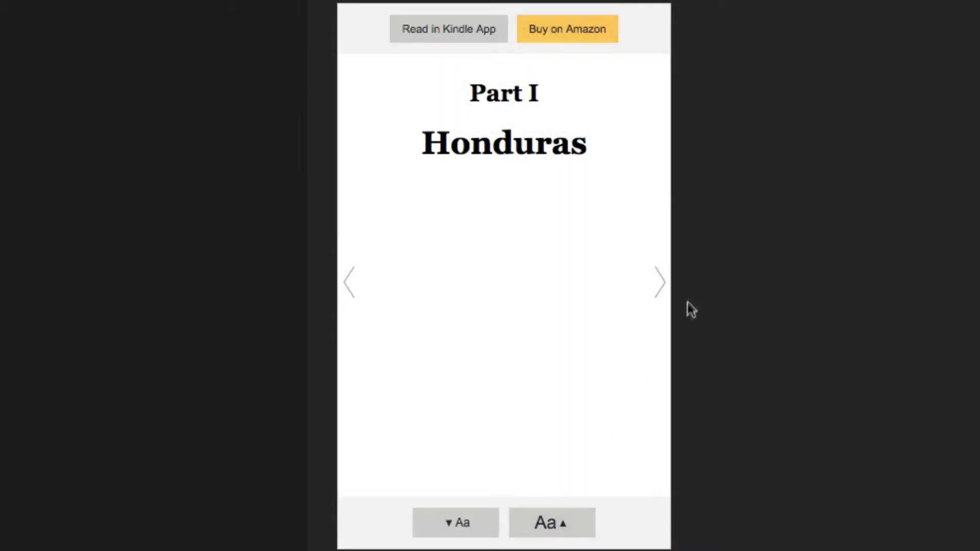
{"action": "left_click", "coordinate": [662, 286]}
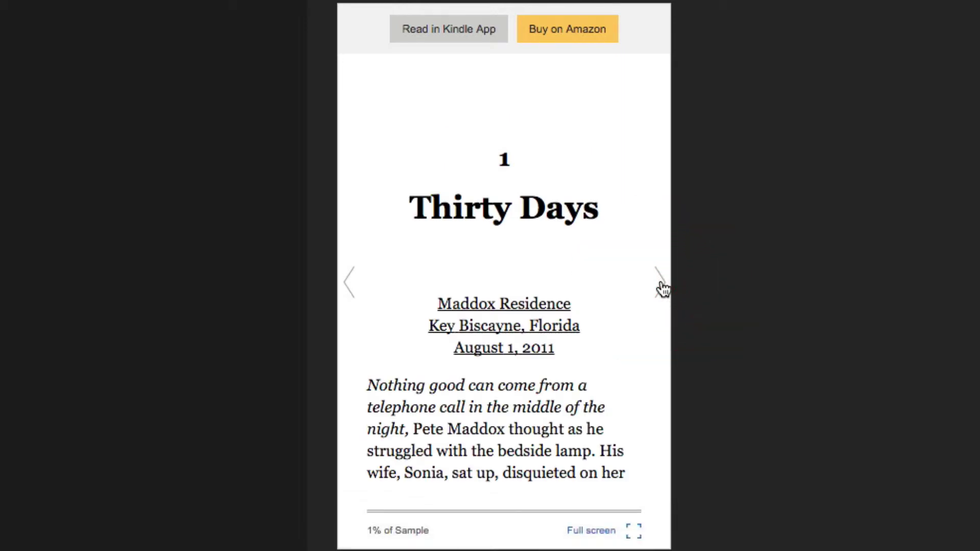
{"action": "left_click", "coordinate": [580, 29]}
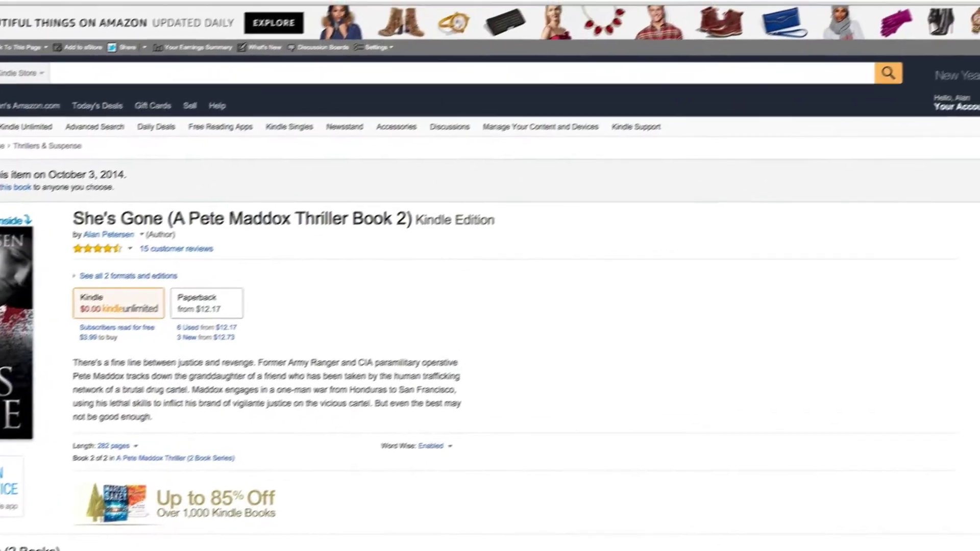
Select the tag=zonembedcode-20 value in the page address, check the blog post tab, and scroll to the Share <Embed> link.
{"action": "left_click_drag", "start_coordinate": [356, 9], "coordinate": [432, 8]}
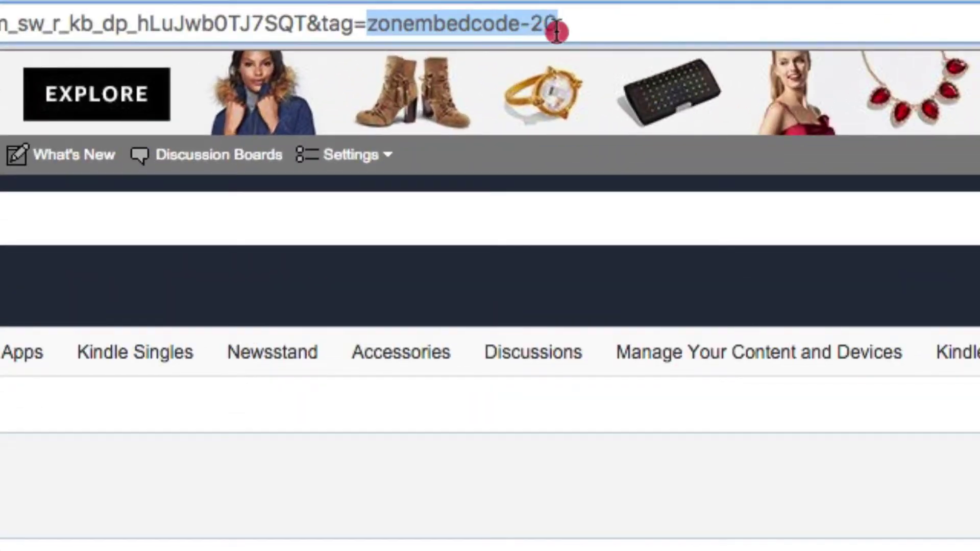
{"action": "left_click_drag", "start_coordinate": [557, 31], "coordinate": [557, 41]}
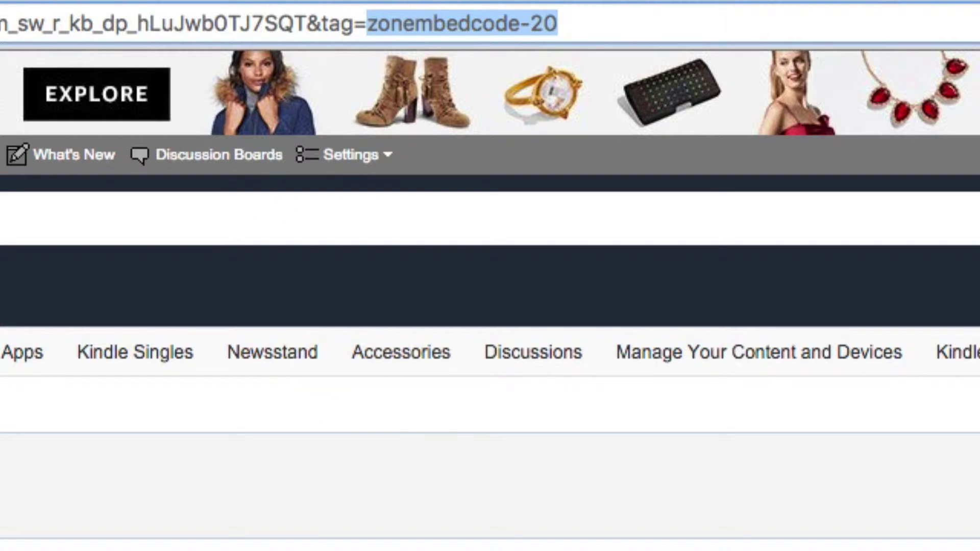
{"action": "left_click", "coordinate": [274, 3]}
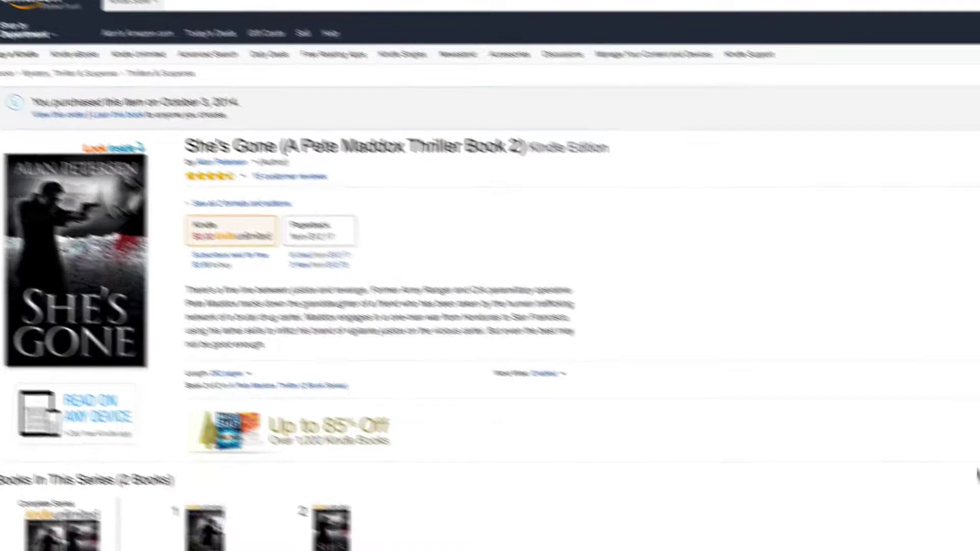
{"action": "scroll", "coordinate": [747, 353], "scroll_direction": "down", "scroll_amount": 3}
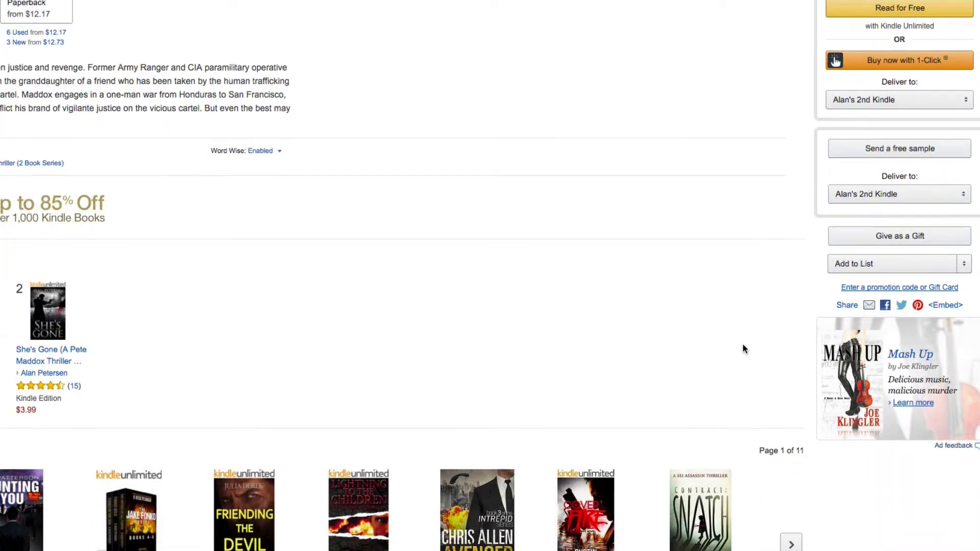
{"action": "scroll", "coordinate": [728, 284], "scroll_direction": "down", "scroll_amount": 2}
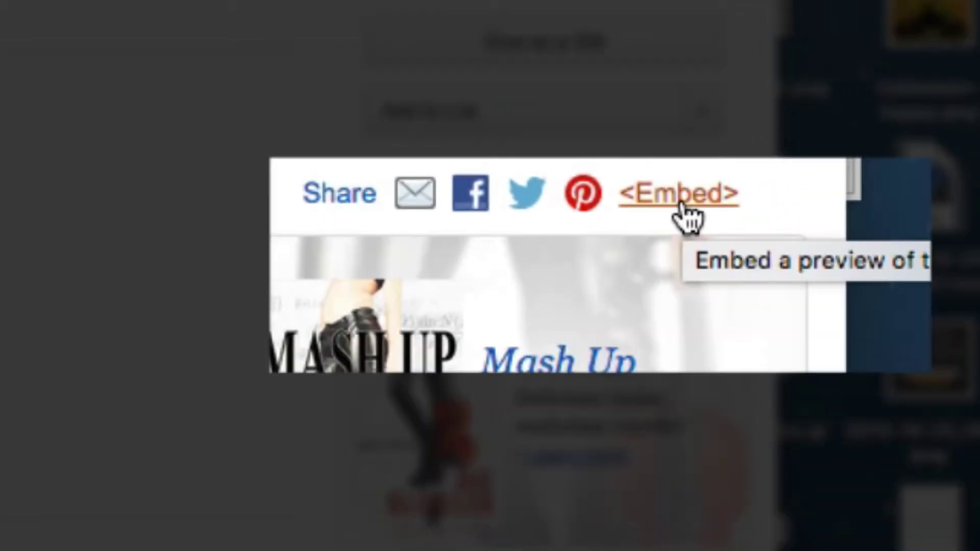
Open the <Embed> preview, choose Embed on your site (HTML), and expand Add Amazon Associates ID.
{"action": "left_click", "coordinate": [681, 199]}
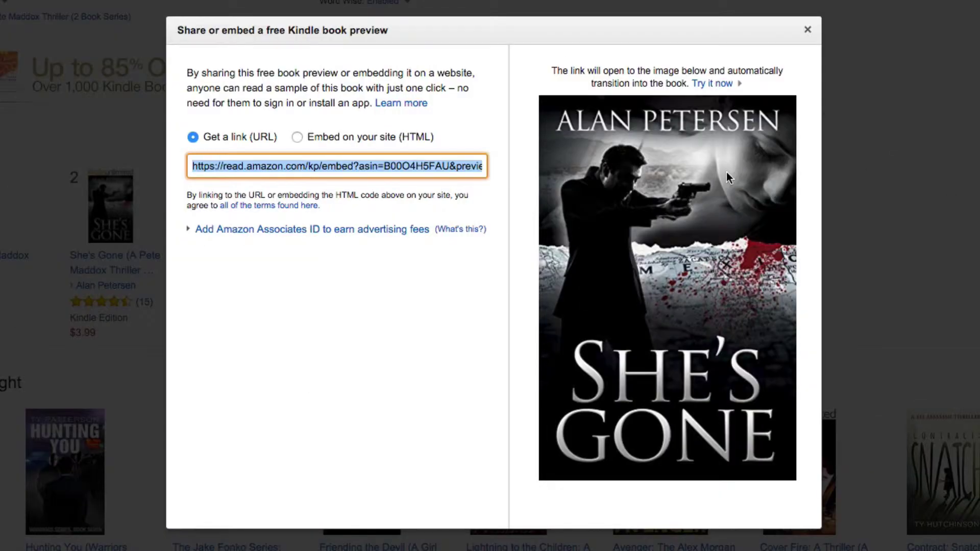
{"action": "left_click", "coordinate": [297, 137]}
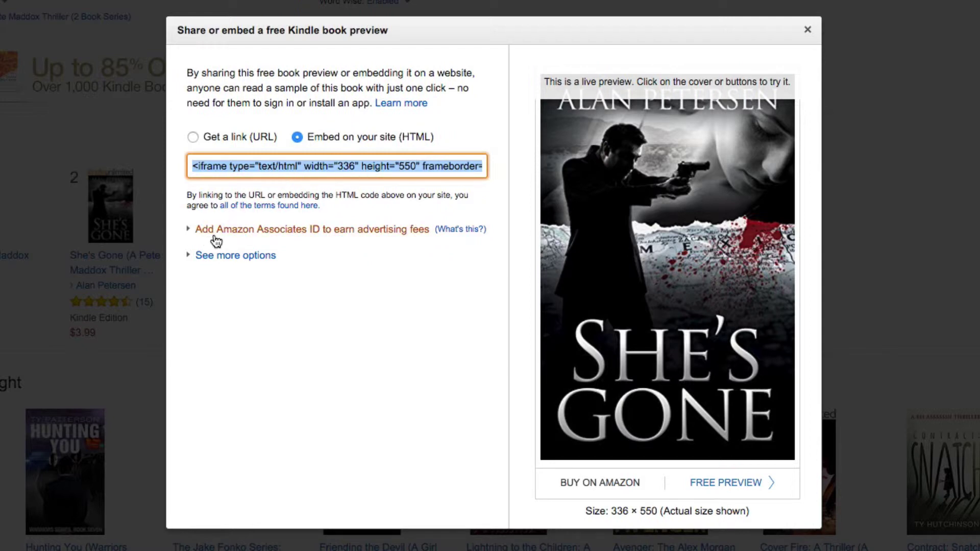
{"action": "left_click", "coordinate": [192, 229]}
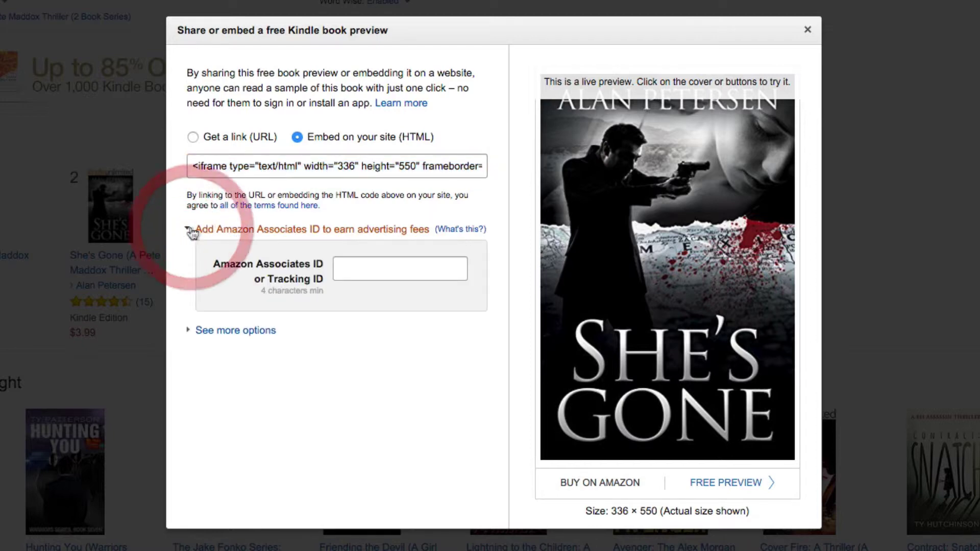
Enter zonembedcode-20 as the Associates ID and reveal the additional embed options.
{"action": "left_click", "coordinate": [364, 269]}
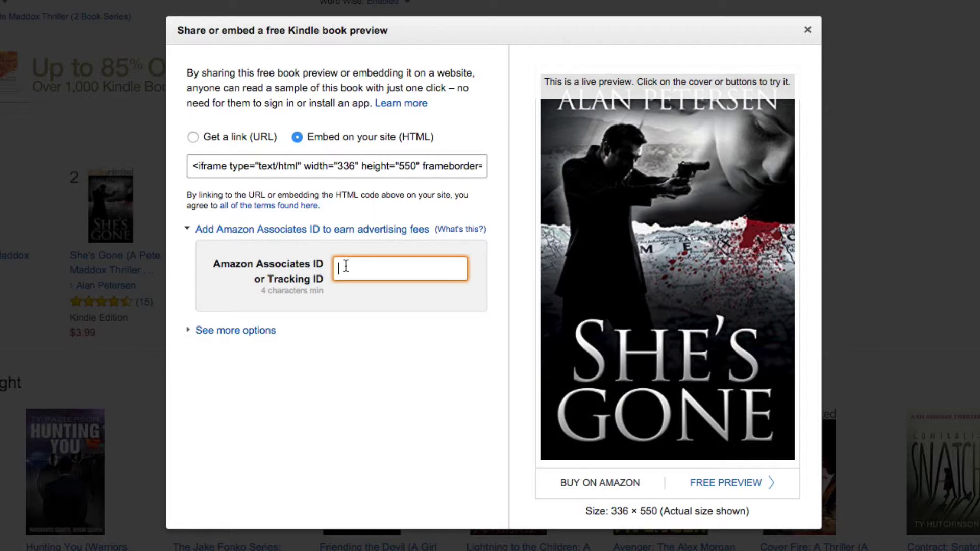
{"action": "type", "text": "zone"}
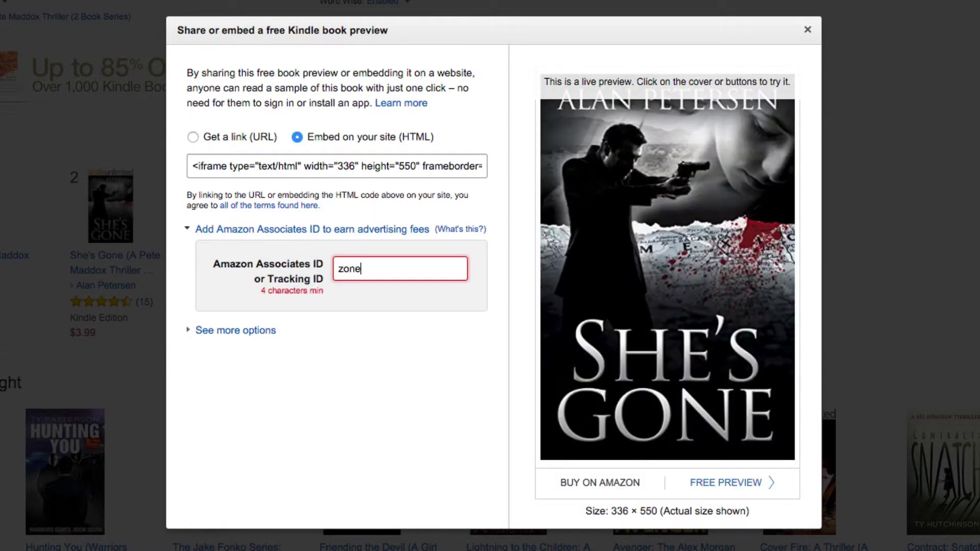
{"action": "key", "text": "BackSpace"}
{"action": "type", "text": "embedd"}
{"action": "type", "text": "ode-20"}
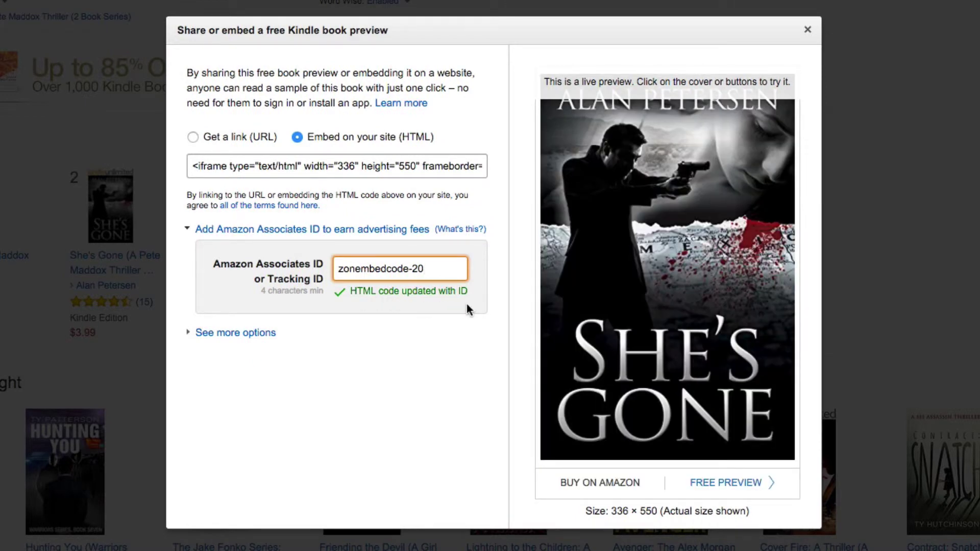
{"action": "left_click", "coordinate": [191, 332]}
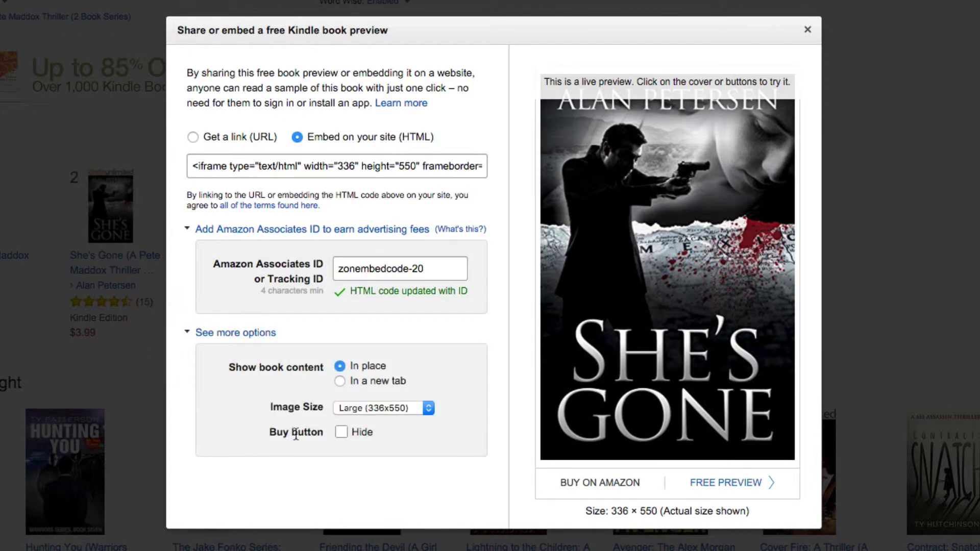
Keep the Large (336x550) image size, select the updated iframe embed code, and close the dialog.
{"action": "left_click", "coordinate": [341, 433]}
{"action": "left_click", "coordinate": [402, 406]}
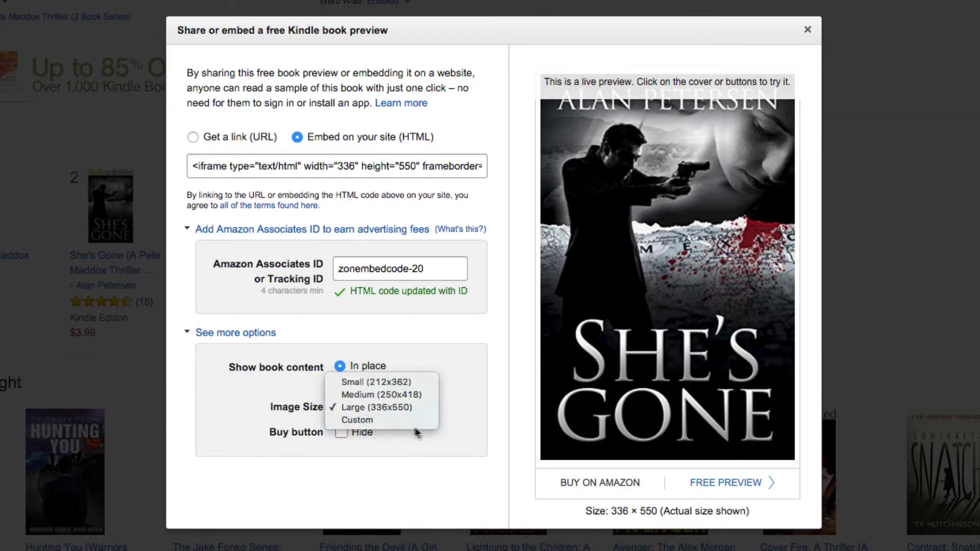
{"action": "left_click", "coordinate": [464, 421]}
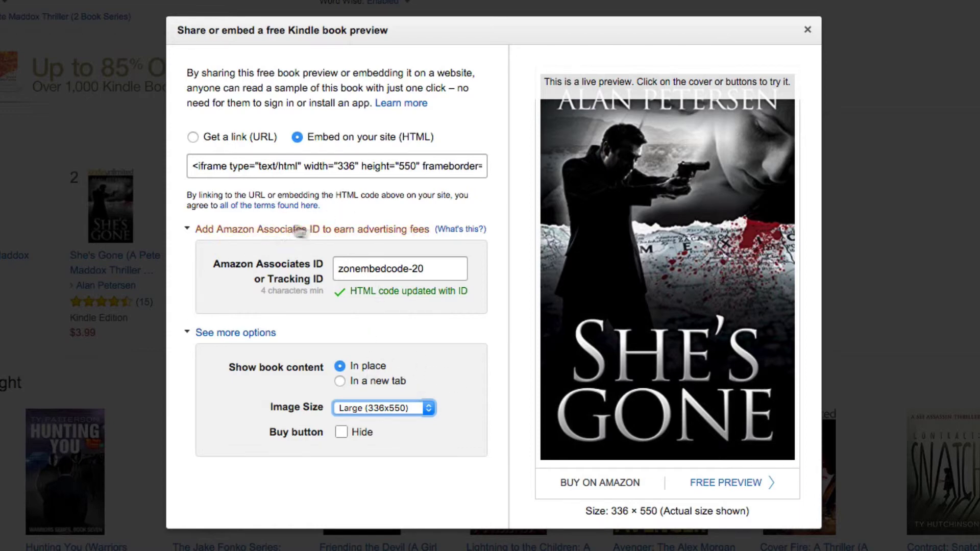
{"action": "left_click", "coordinate": [290, 171]}
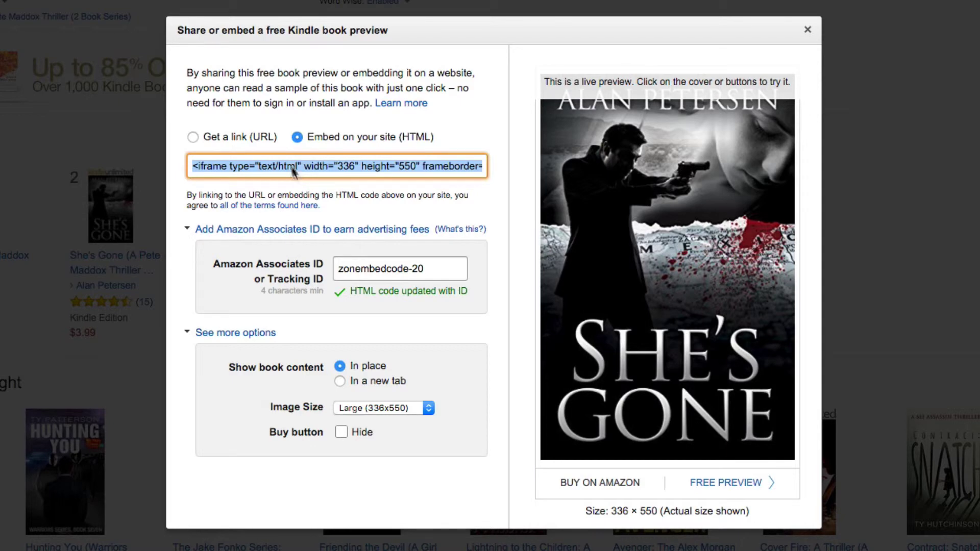
{"action": "left_click", "coordinate": [807, 31]}
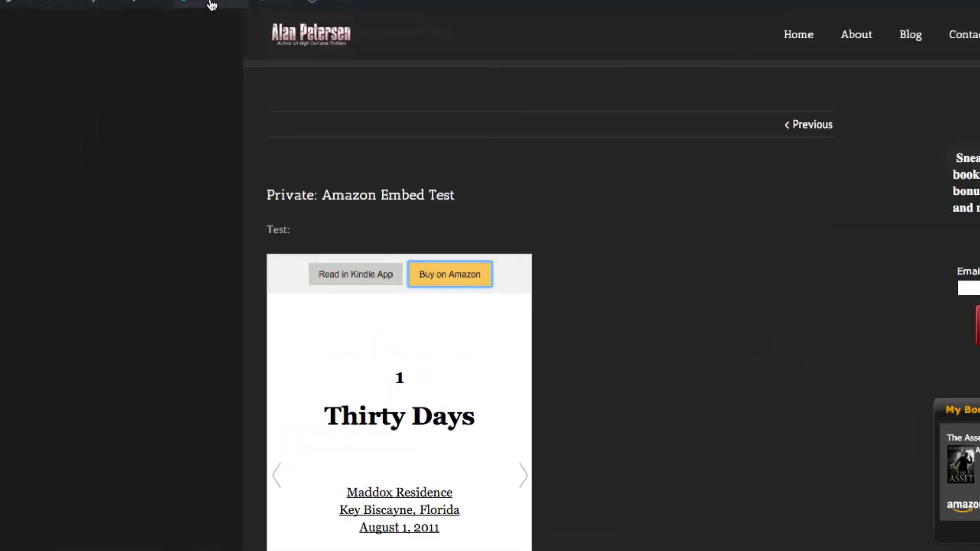
Check the zonembedcode-20 iframe line in the 'Amazon Embed Test' post body, then view the live post.
{"action": "left_click", "coordinate": [212, 4]}
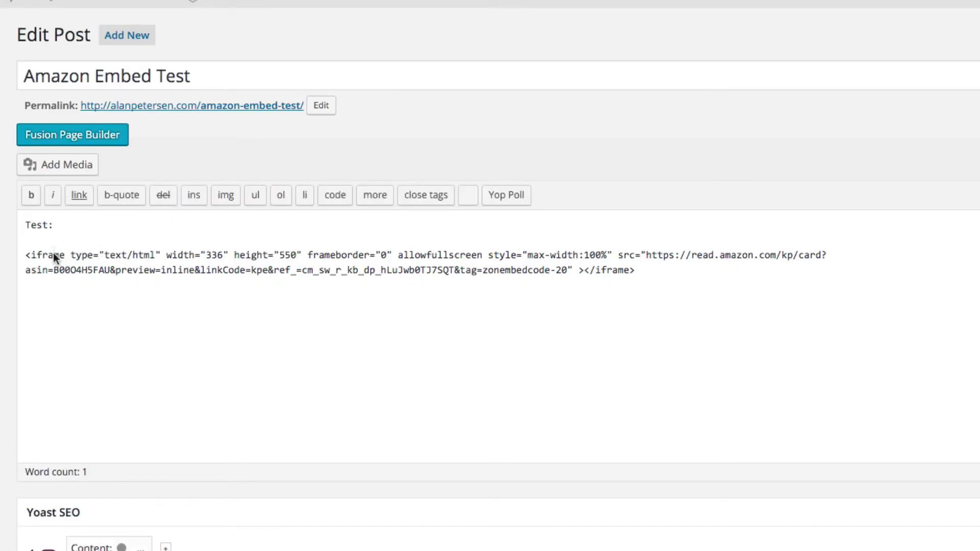
{"action": "left_click", "coordinate": [53, 239]}
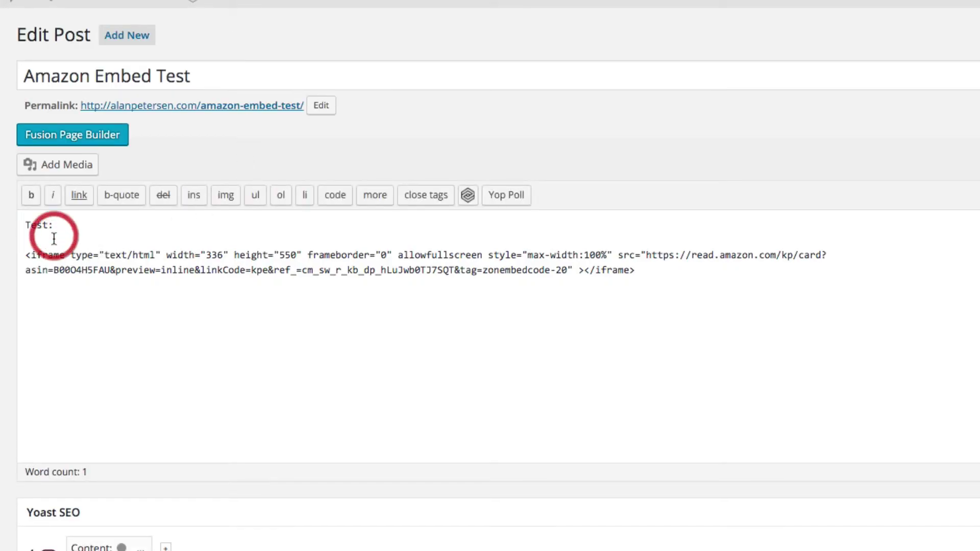
{"action": "key", "text": "Down"}
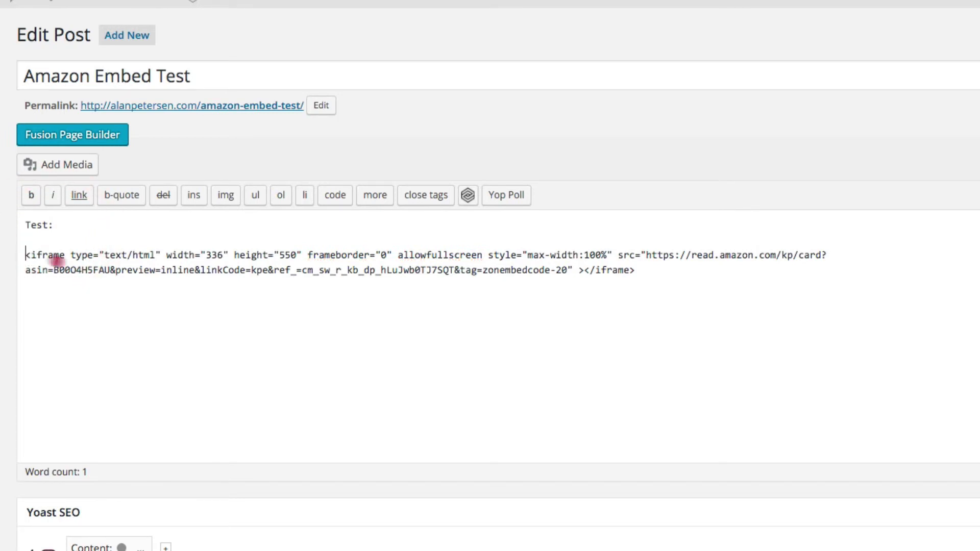
{"action": "triple_click", "coordinate": [57, 261]}
{"action": "right_click", "coordinate": [662, 299]}
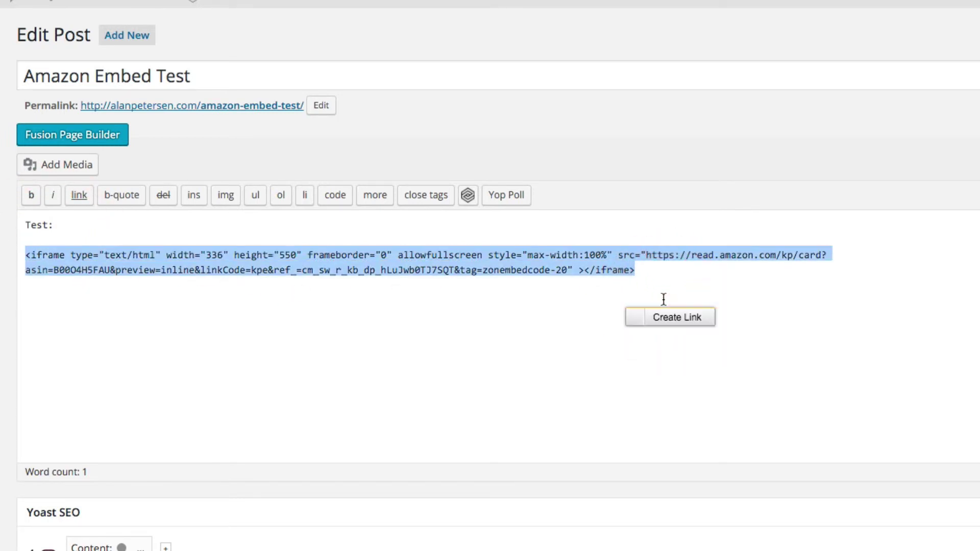
{"action": "left_click", "coordinate": [489, 313]}
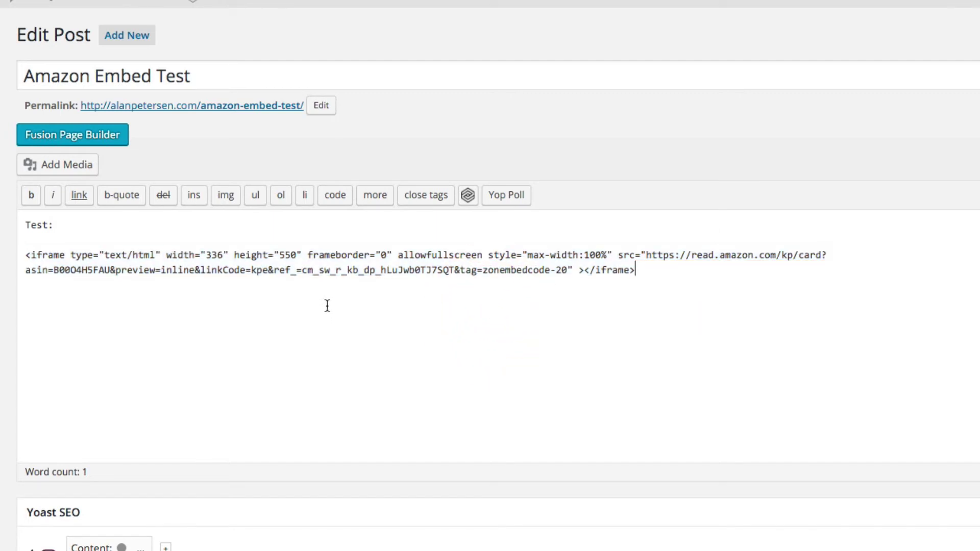
{"action": "left_click", "coordinate": [269, 108]}
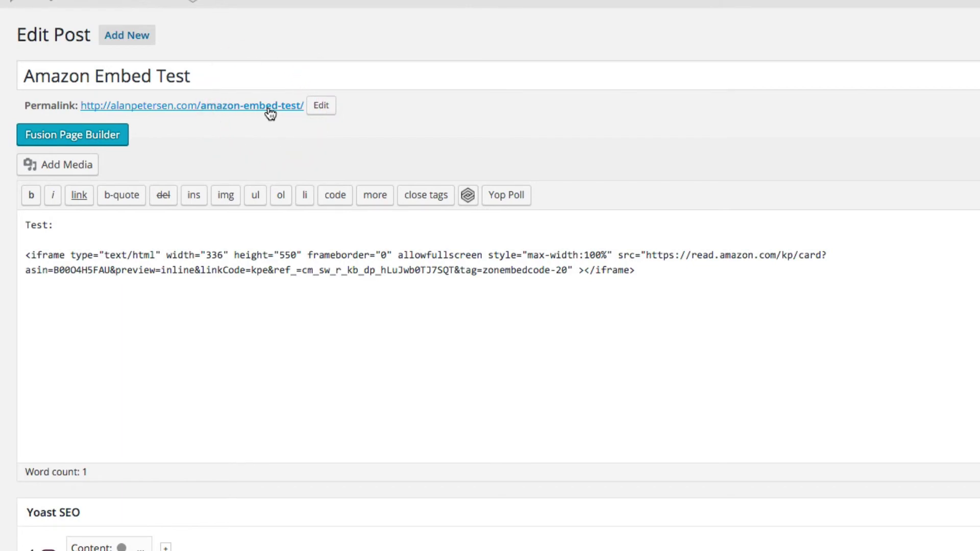